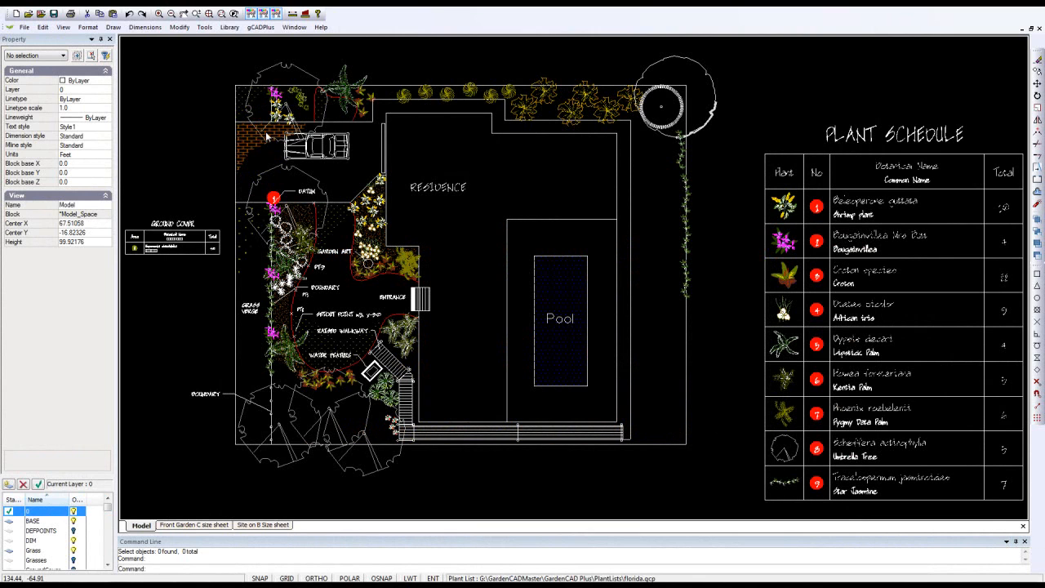
Open the drawing's block list and inspect UPlantSymbol106's file path comment and its preview with the base point hidden and shown.
right_click(441, 22)
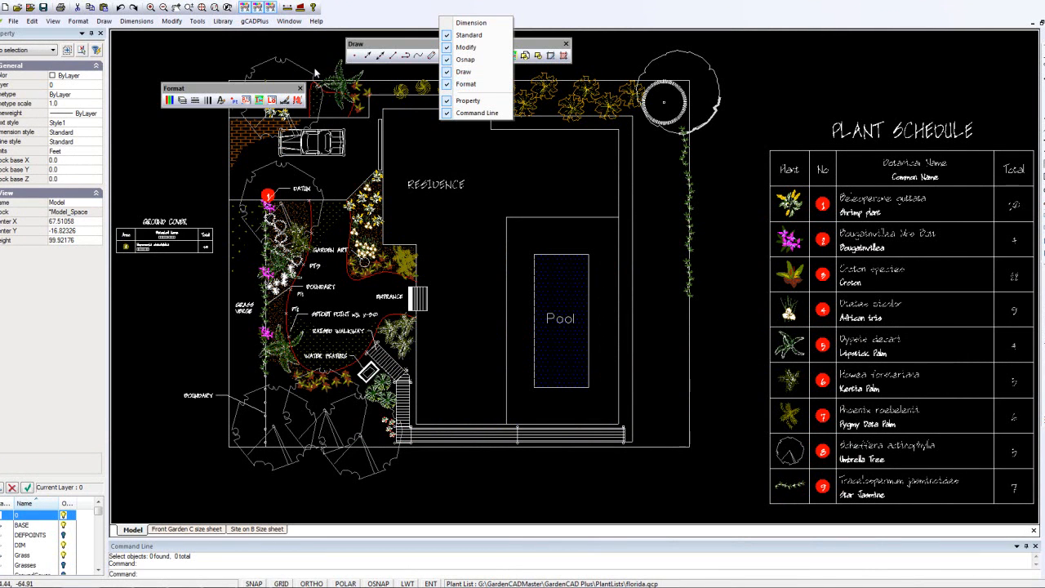
click(246, 100)
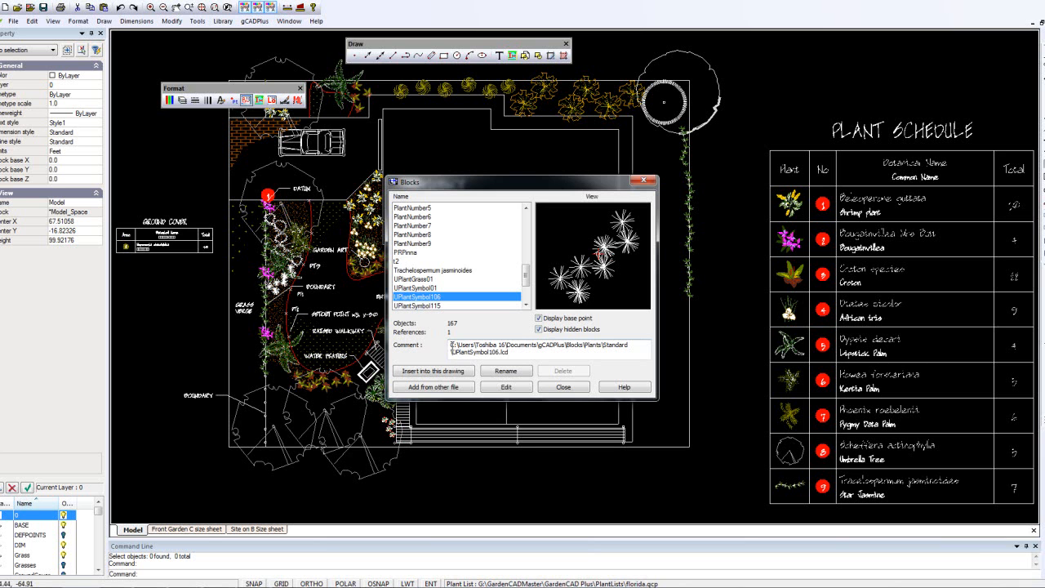
drag(452, 343, 520, 351)
click(519, 352)
drag(515, 183, 626, 209)
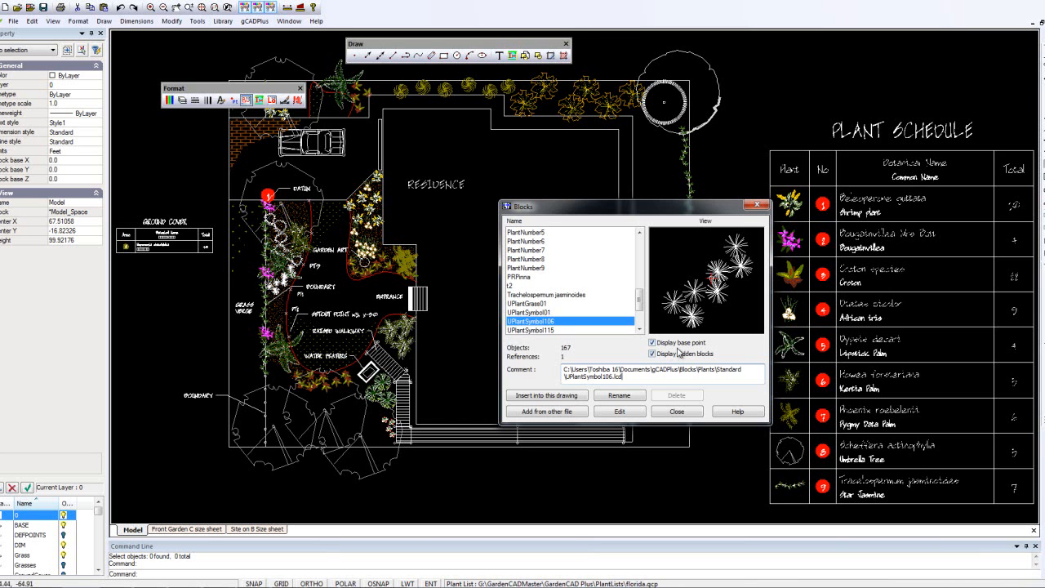
click(653, 343)
click(653, 343)
Edit block UPlantSymbol106, set two of its six starburst plants to colour 40, and return to the drawing.
click(626, 412)
drag(430, 252, 570, 389)
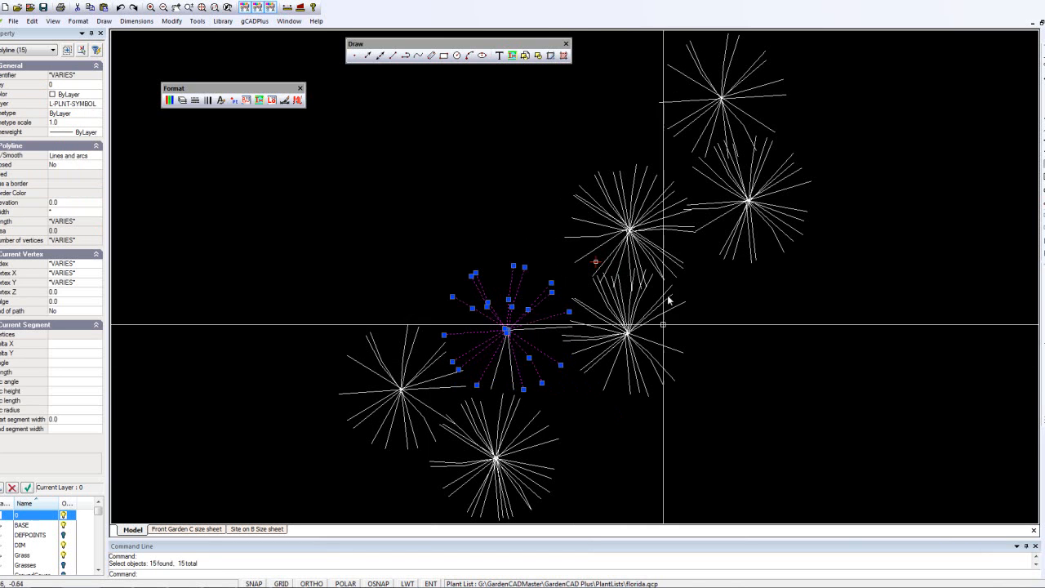
drag(669, 135, 827, 272)
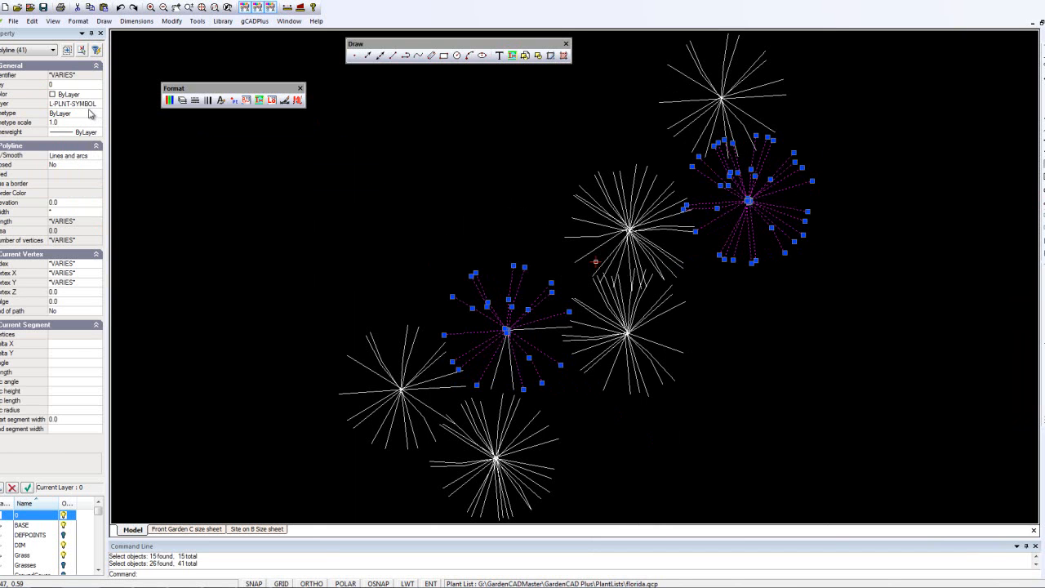
click(95, 95)
click(97, 96)
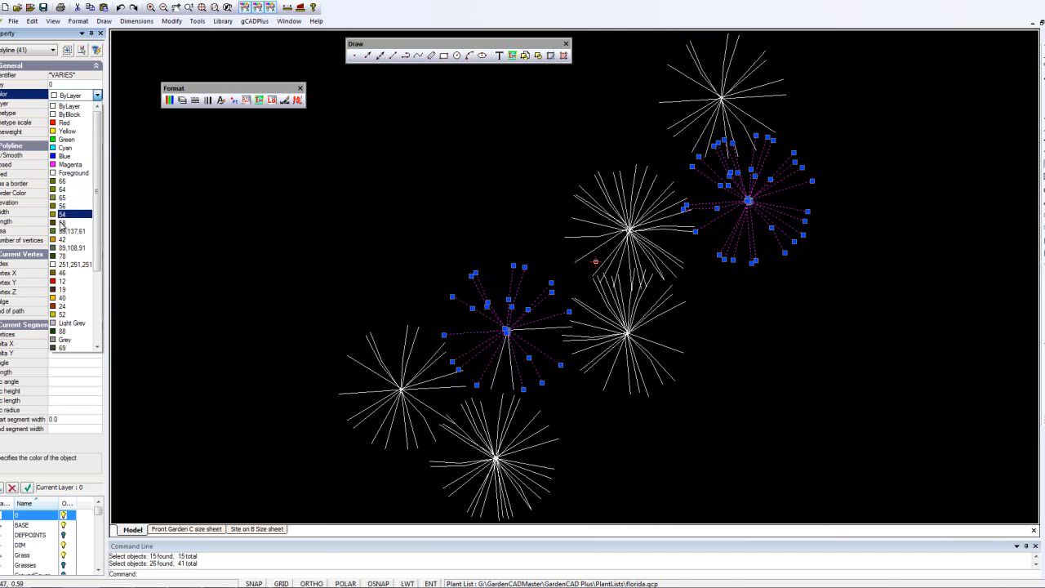
click(62, 297)
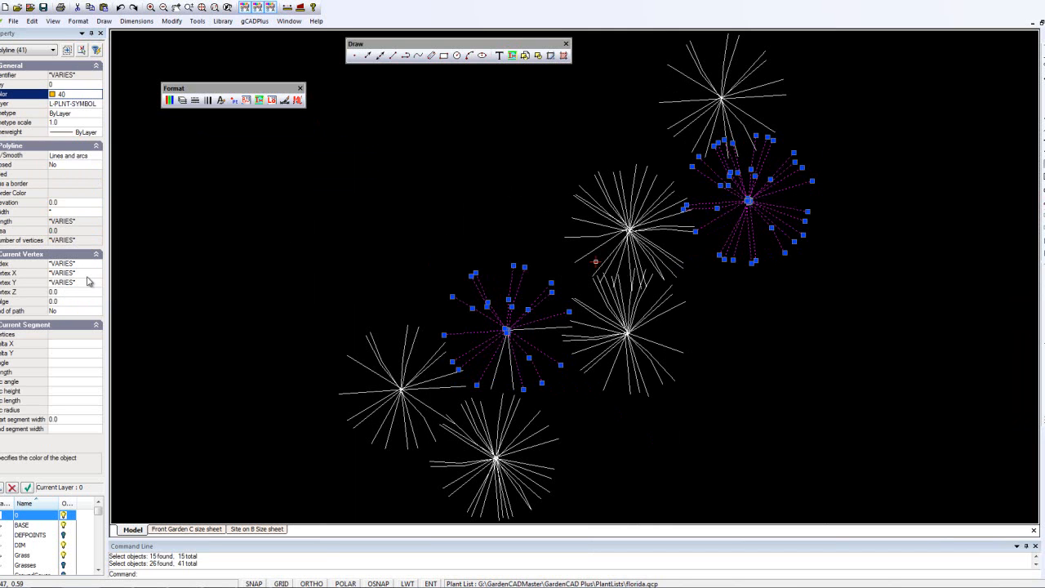
right_click(370, 199)
click(402, 204)
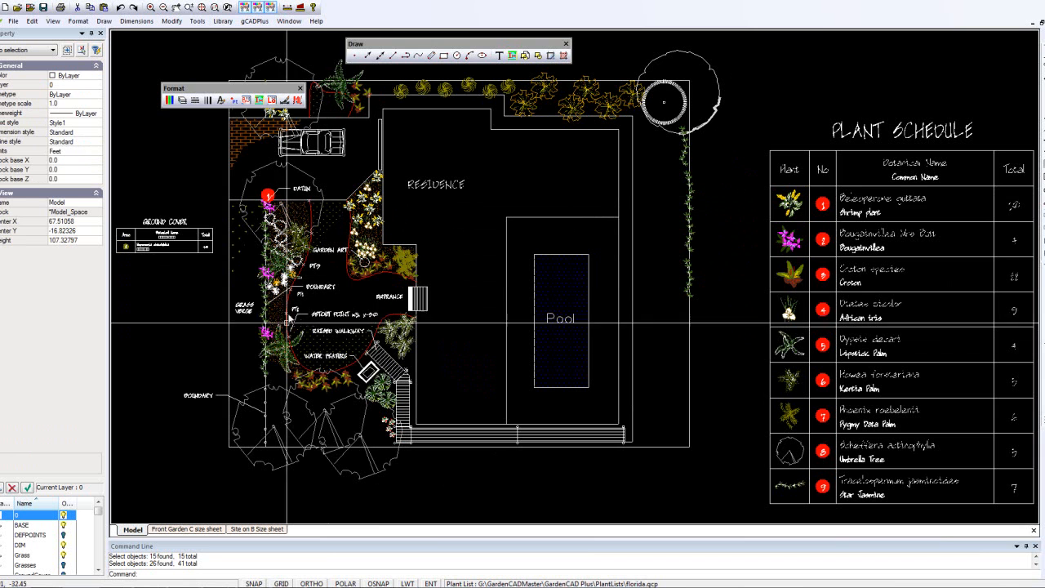
Inspect the recoloured plants near the Boundary label, and check UPlantSymbol106 in the block list with hidden blocks toggled.
scroll(281, 280, up, 3)
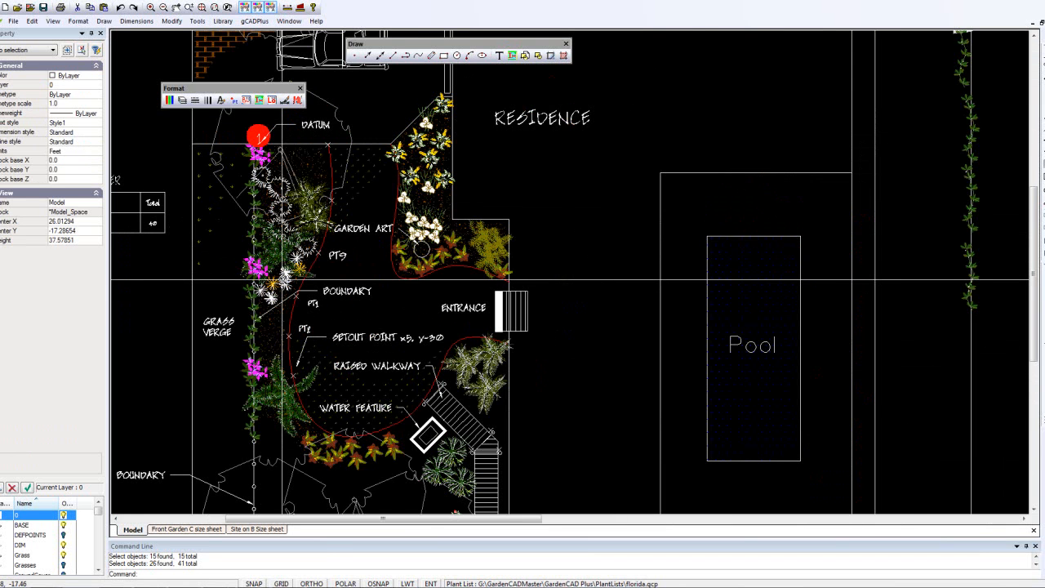
scroll(281, 280, up, 2)
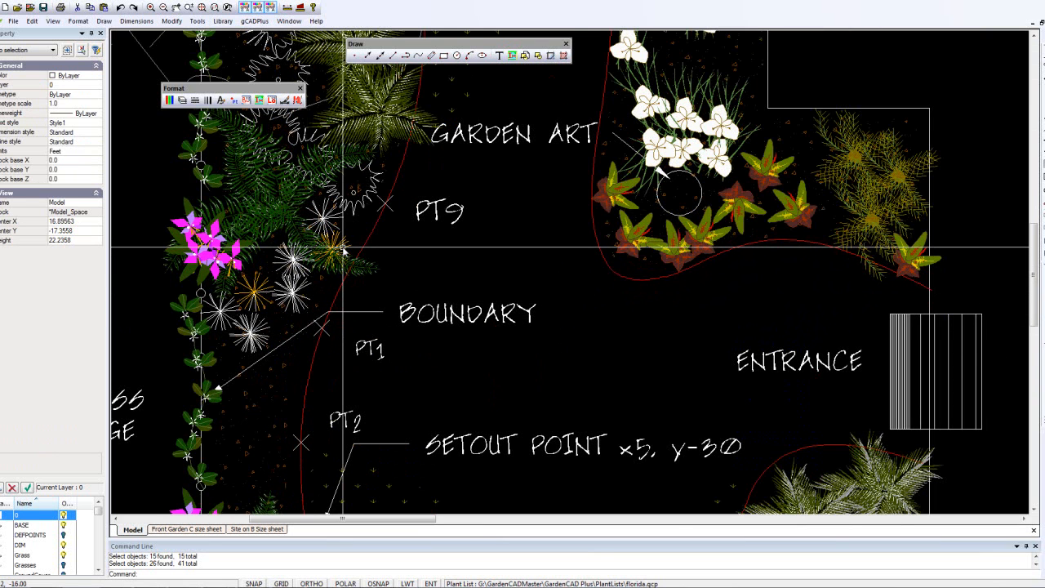
click(247, 100)
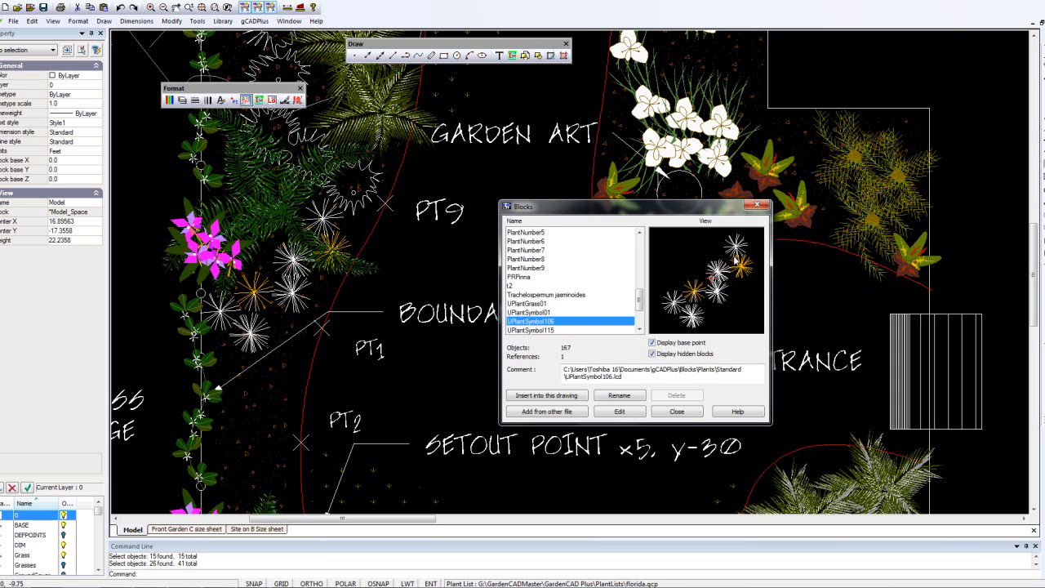
click(652, 354)
click(652, 354)
click(676, 411)
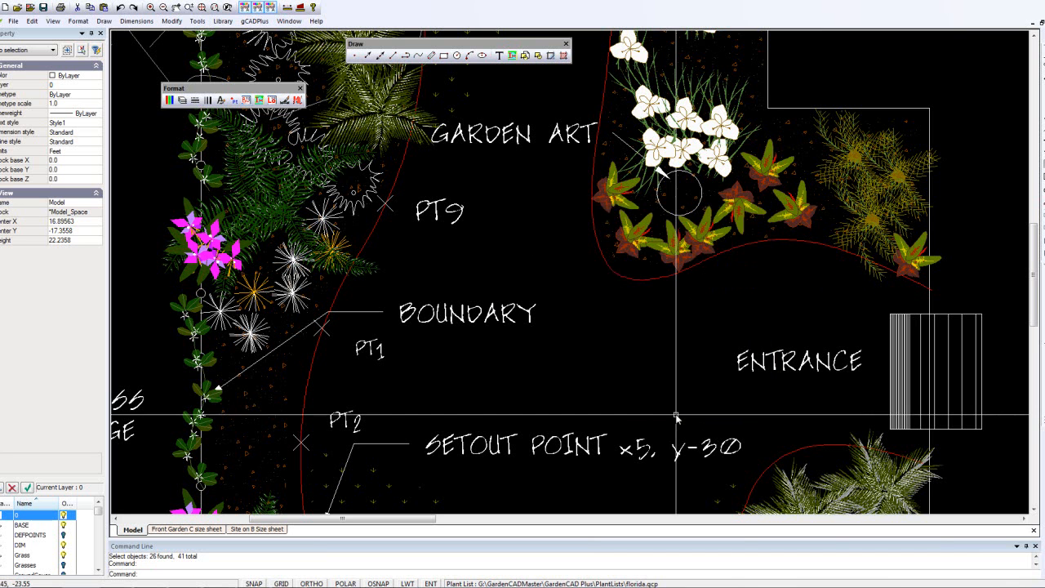
Browse the Standard plant library and preview the UPlantSymbol03 and UPlantSymbol04 symbols.
scroll(451, 246, down, 2)
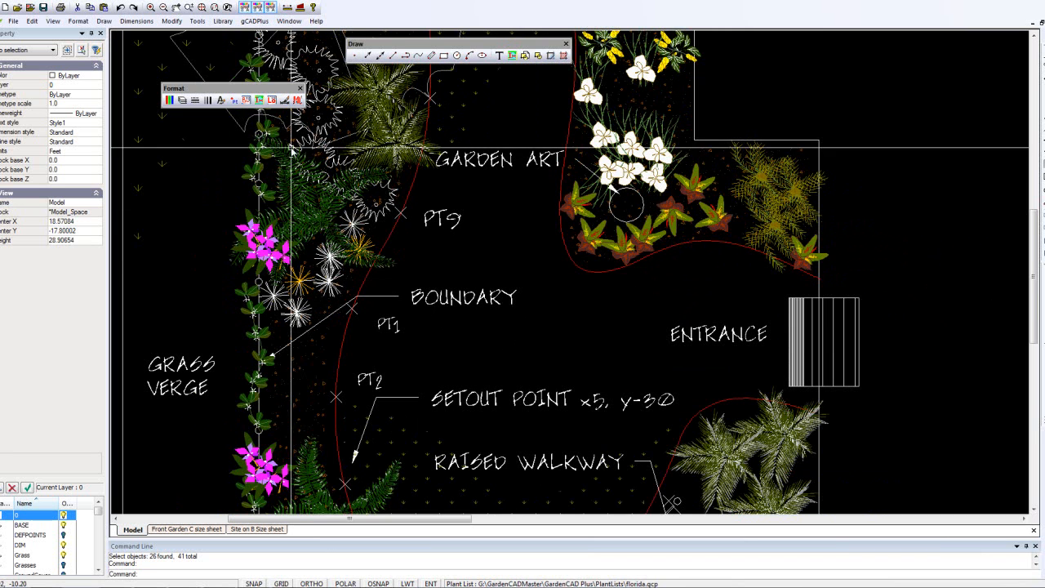
click(223, 22)
mouse_move(245, 37)
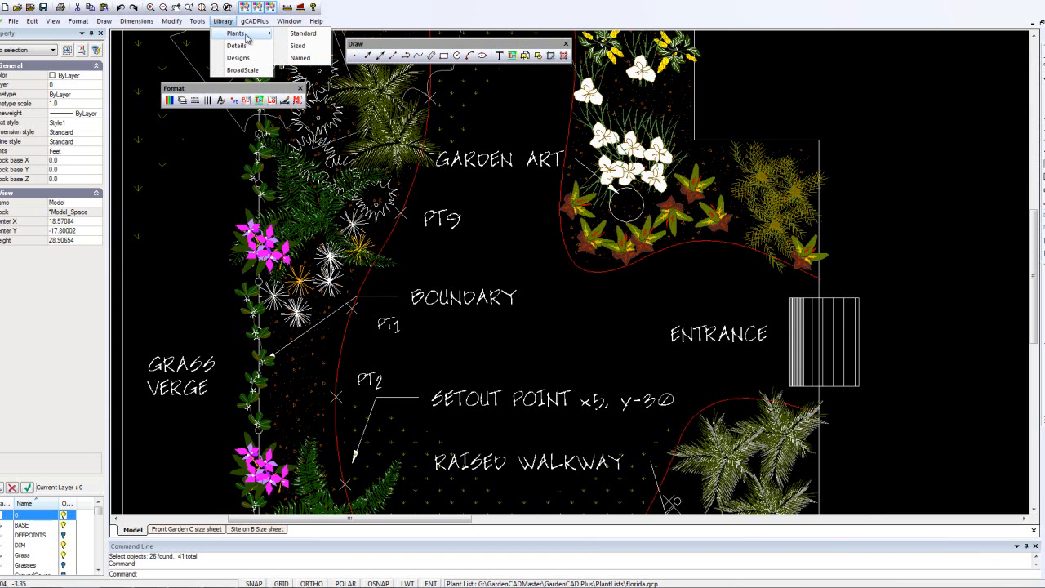
click(293, 37)
click(380, 269)
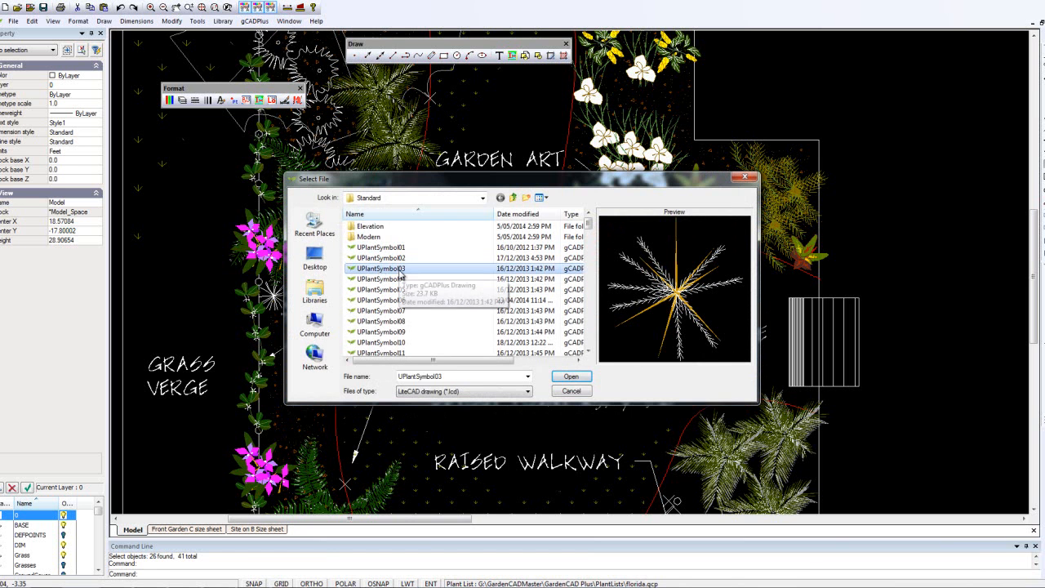
click(402, 278)
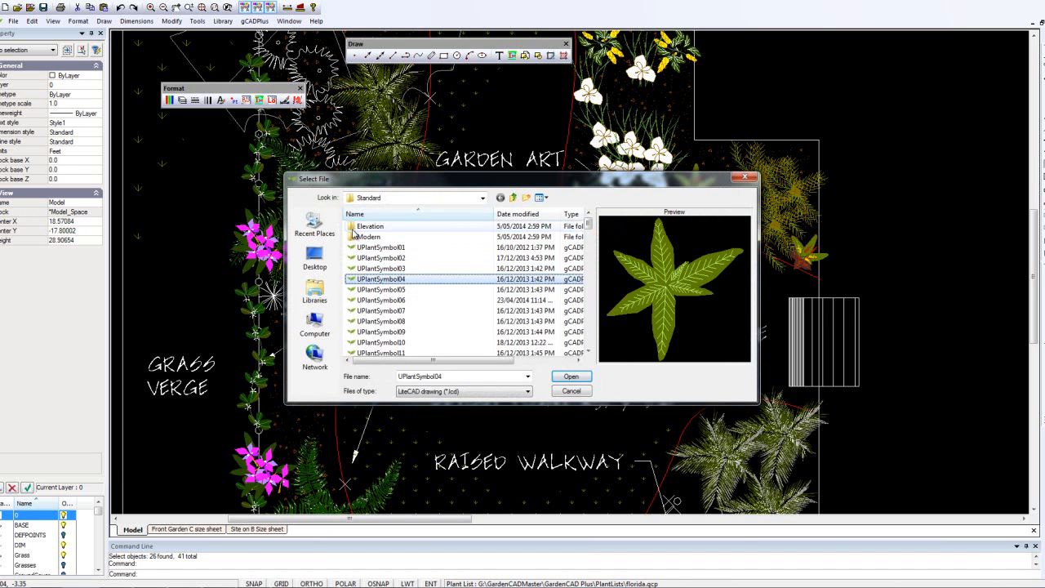
Preview the plant symbols UPlantElevation03 through UPlantElevation06 in the Elevation folder.
double_click(365, 226)
click(359, 247)
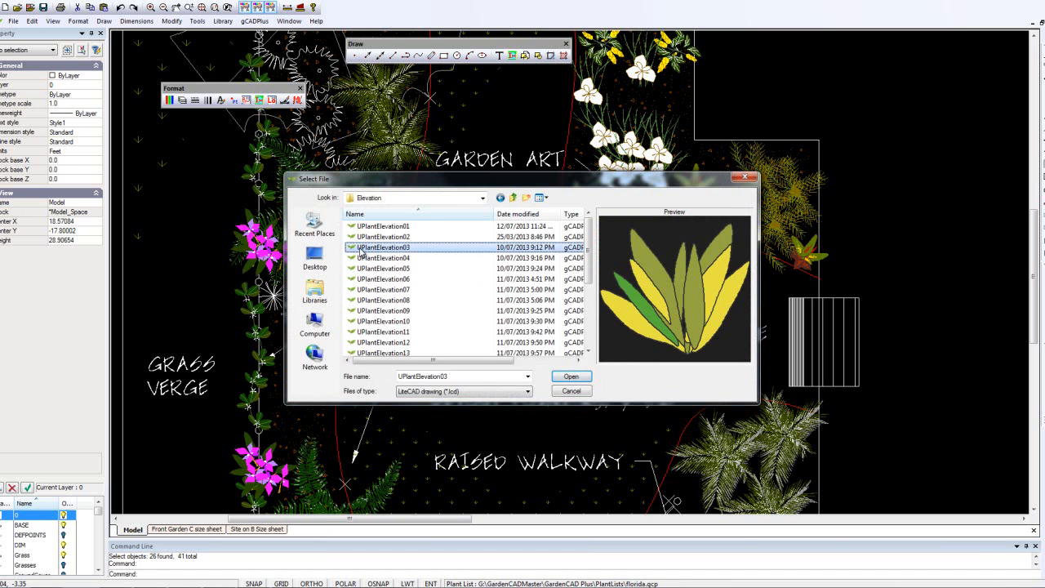
key(Down)
key(Down)
key(Down)
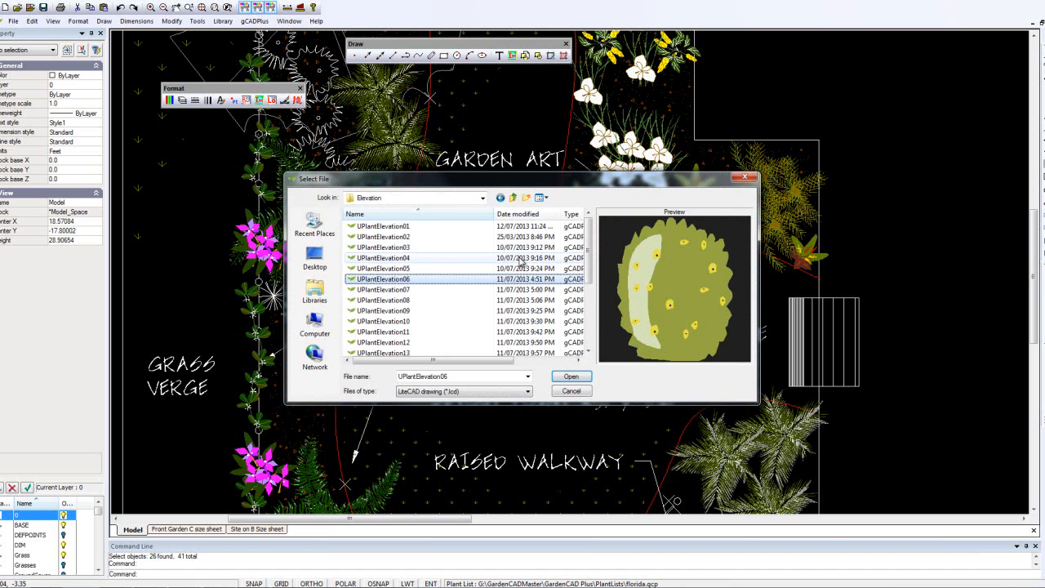
Preview UPlantGrass01 to UPlantGrass03 in the Sized plant library's Grasses folder, and close the library without inserting anything.
click(514, 199)
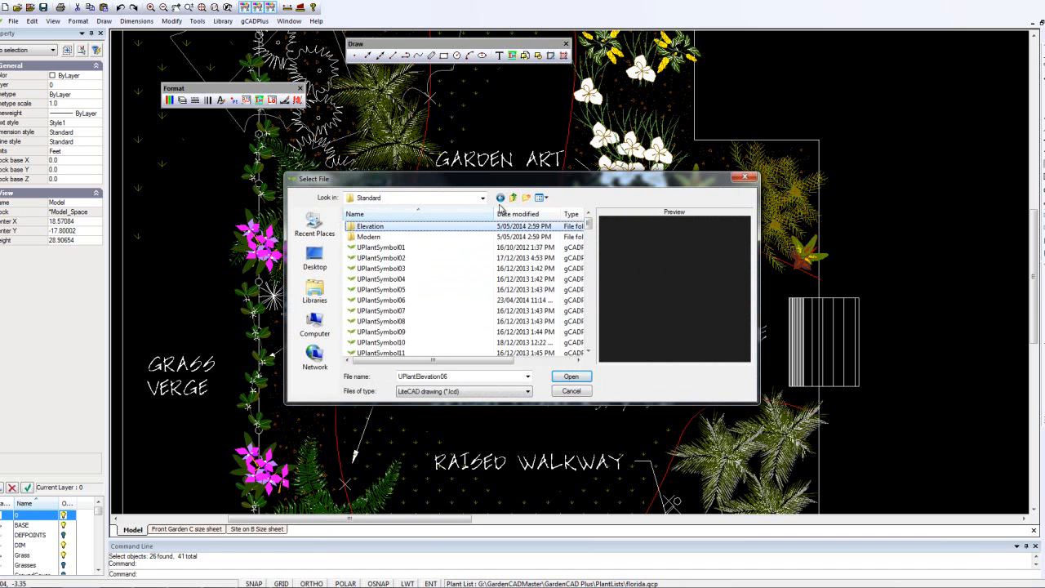
click(514, 198)
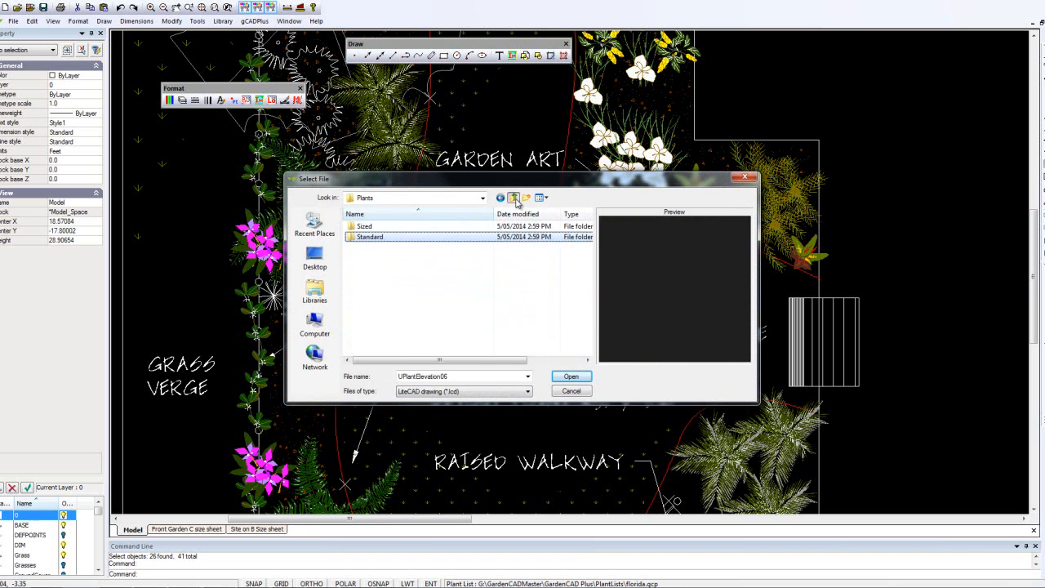
click(357, 229)
double_click(356, 230)
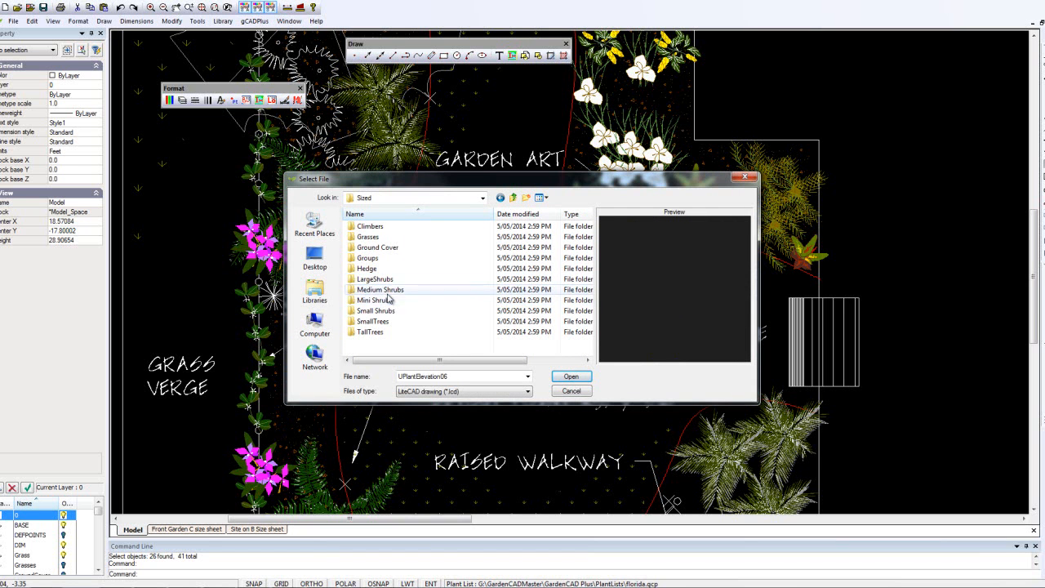
double_click(353, 237)
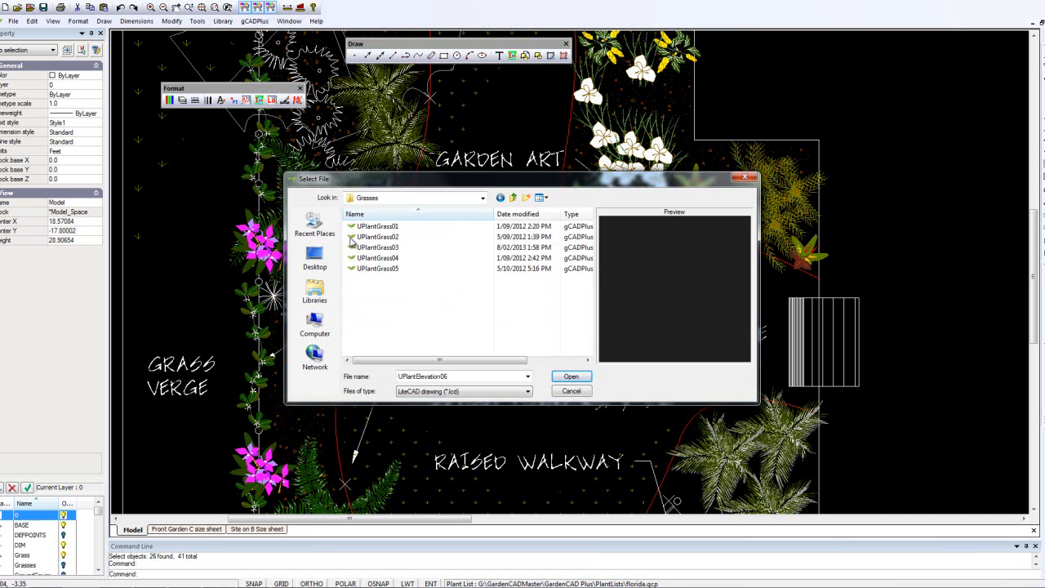
click(352, 237)
click(359, 226)
click(361, 248)
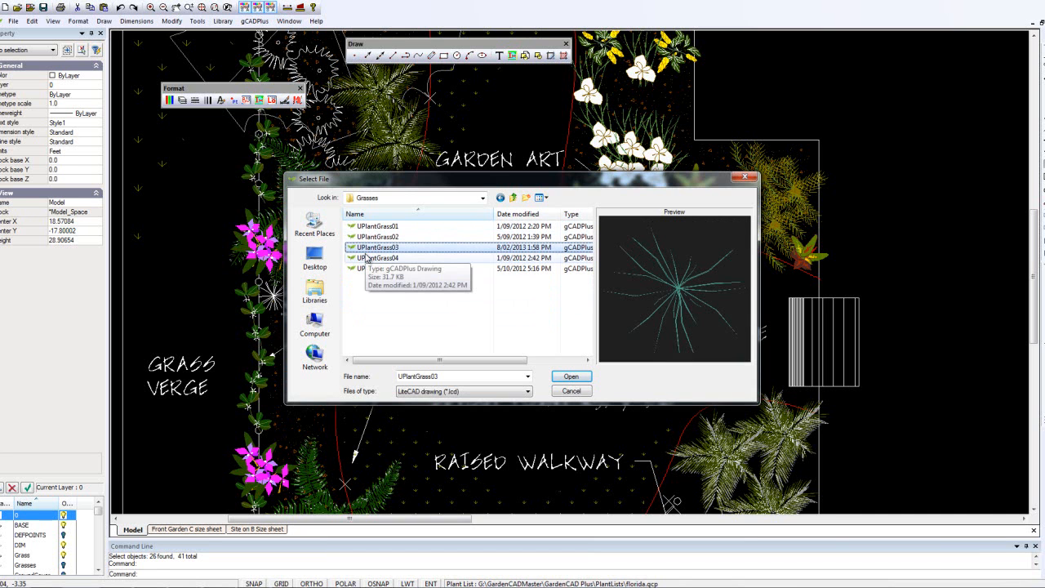
key(Up)
key(Up)
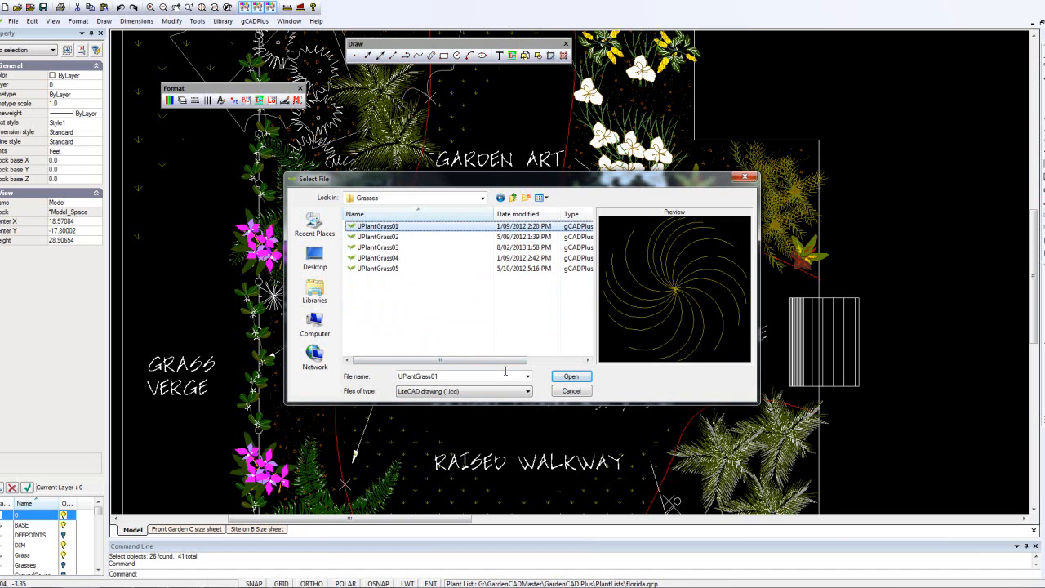
click(576, 395)
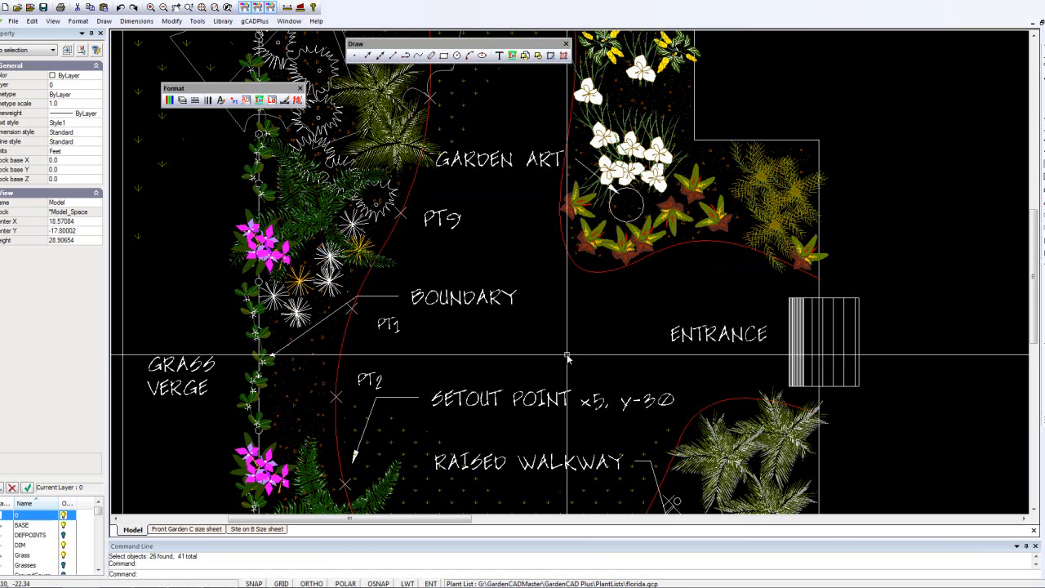